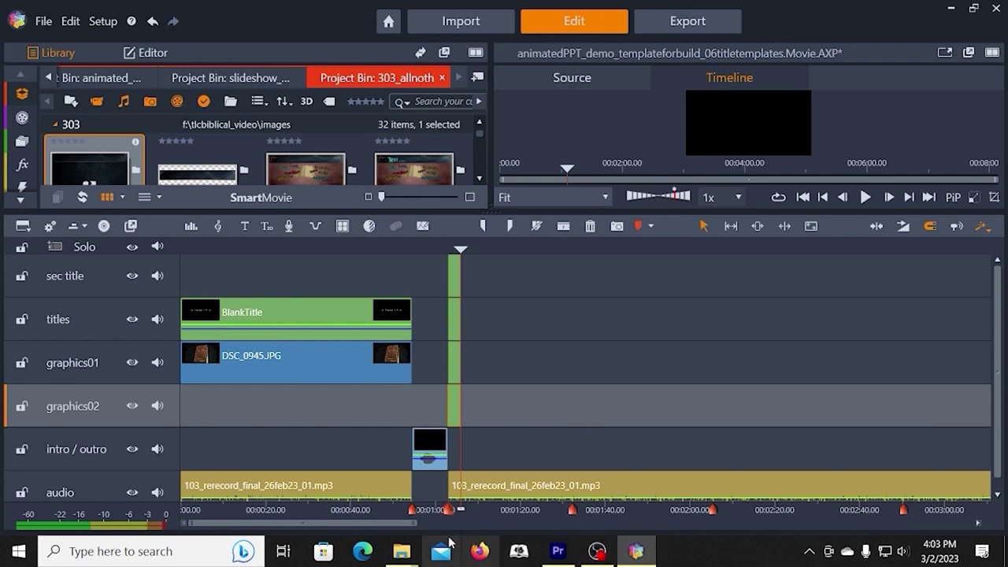
Step: Zoom the timeline out until the BlankTitle clips and the later marker intervals are visible together
left_click_drag(418, 524, 367, 526)
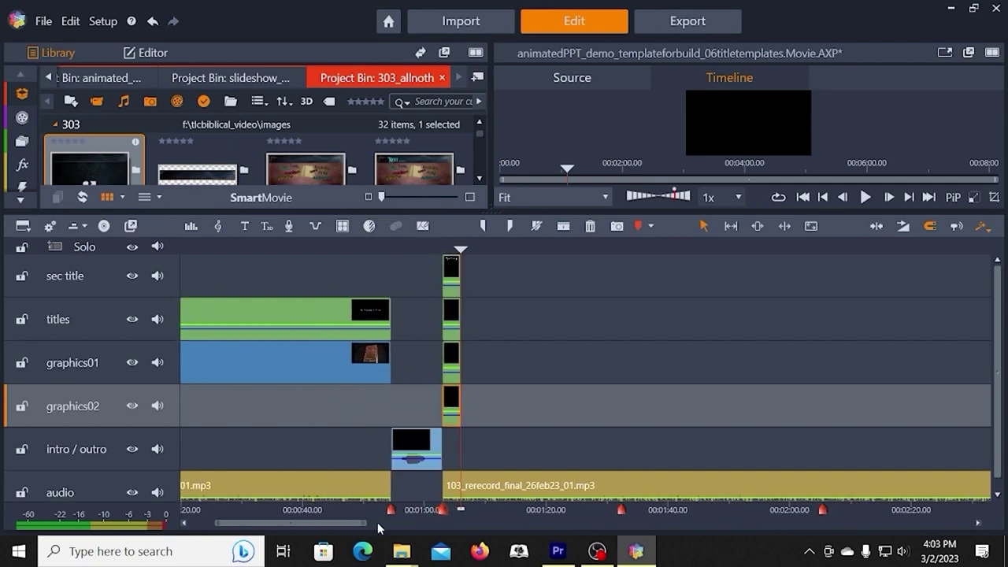
left_click_drag(366, 525, 335, 532)
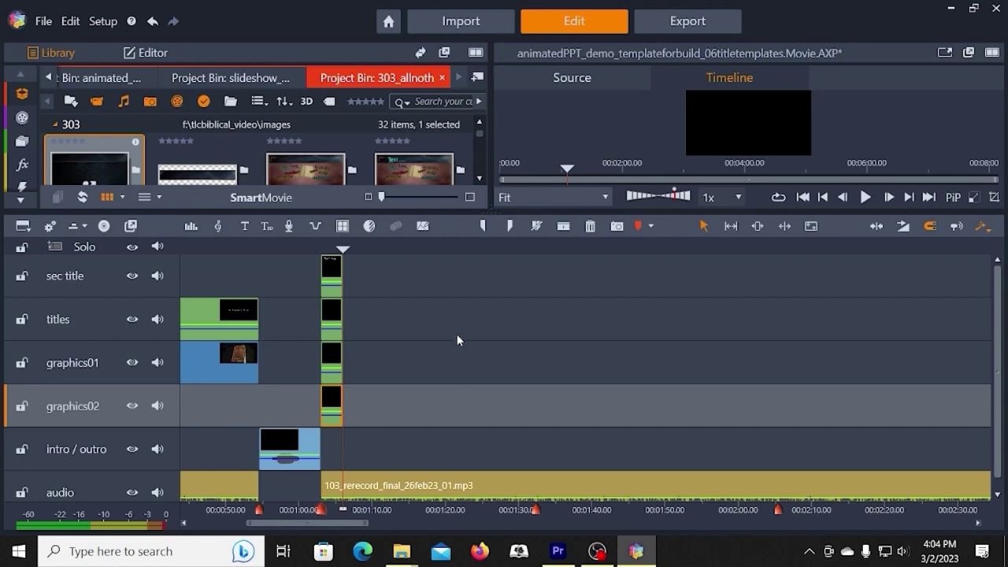
Step: Make titles the active track and copy its BlankTitle clip
left_click(332, 275)
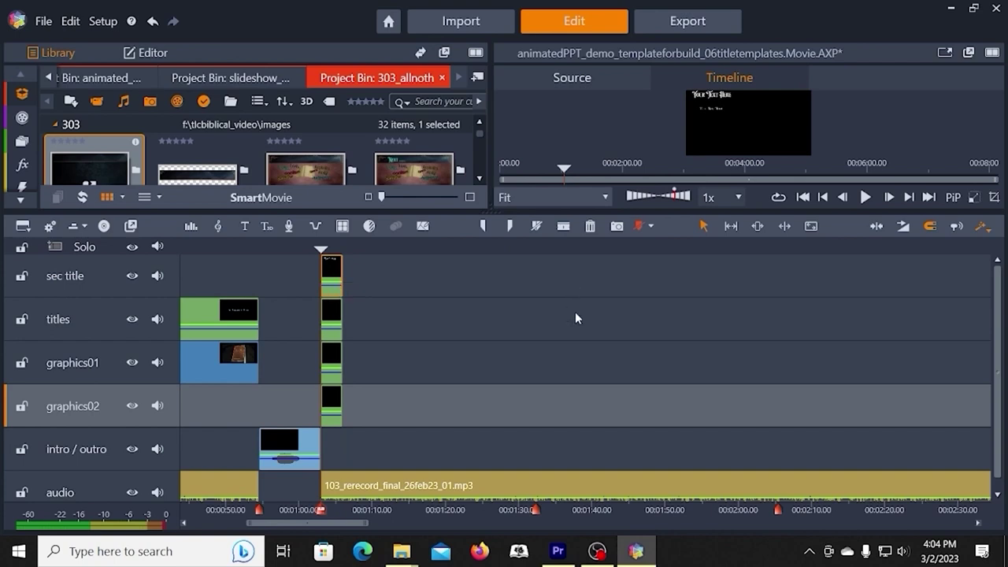
left_click(330, 317)
left_click(101, 317)
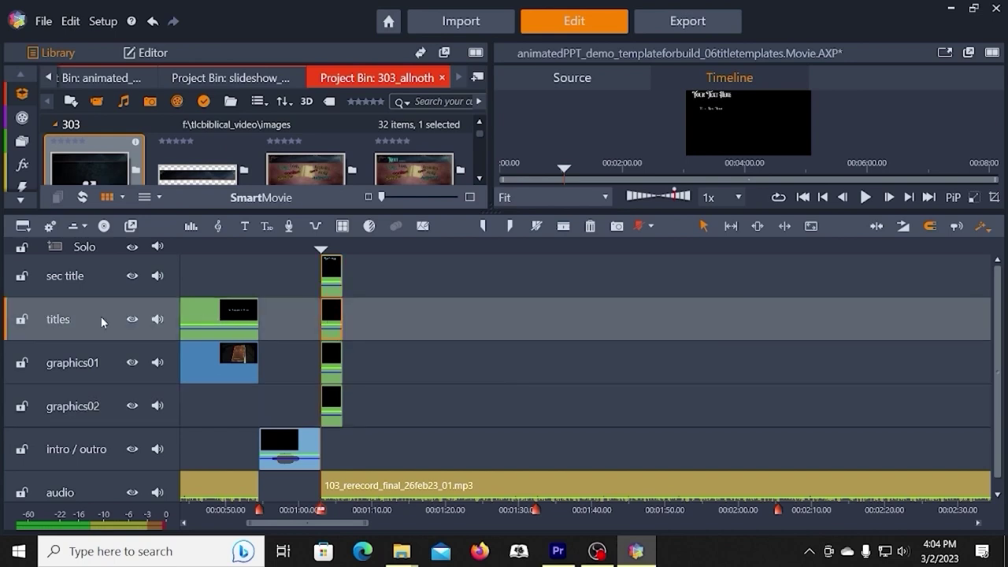
right_click(330, 324)
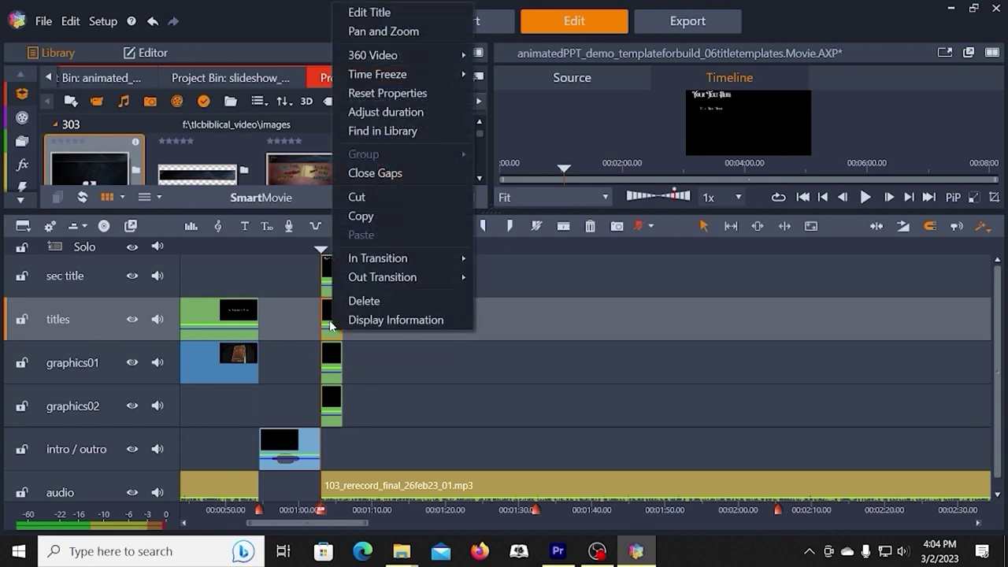
left_click(362, 217)
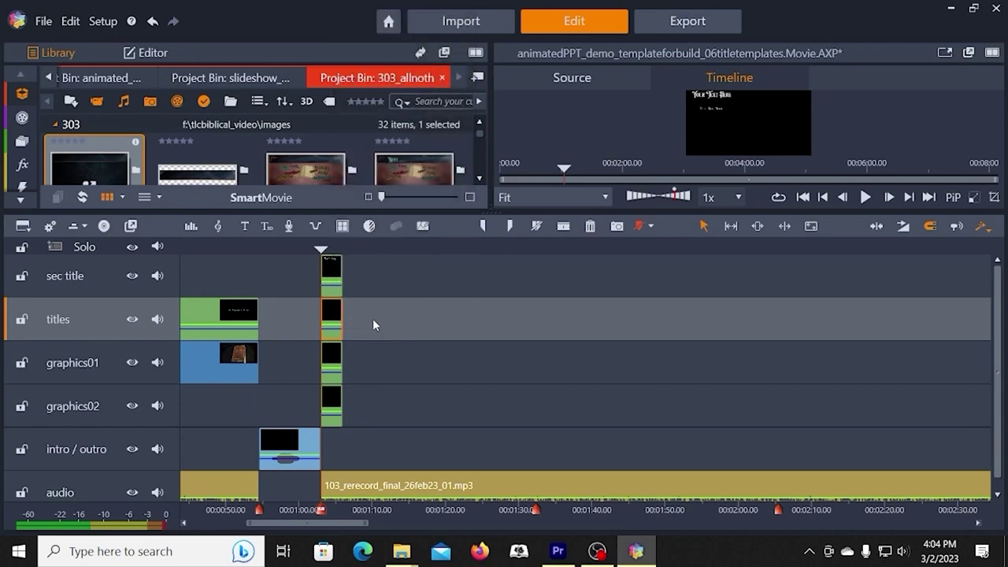
Step: Paste BlankTitle copies on the titles track at the first few following markers
left_click(541, 354)
right_click(463, 313)
left_click(493, 326)
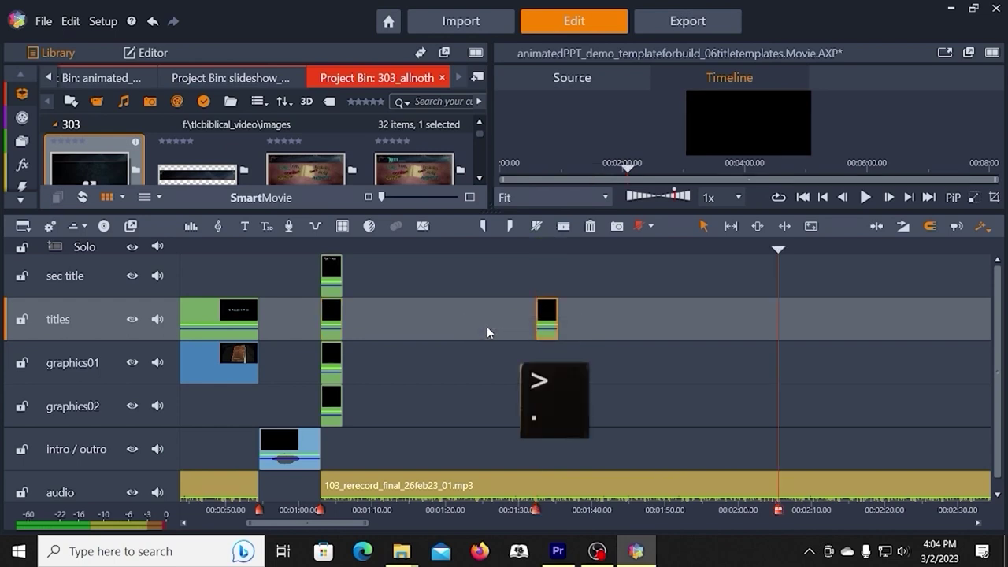
right_click(487, 326)
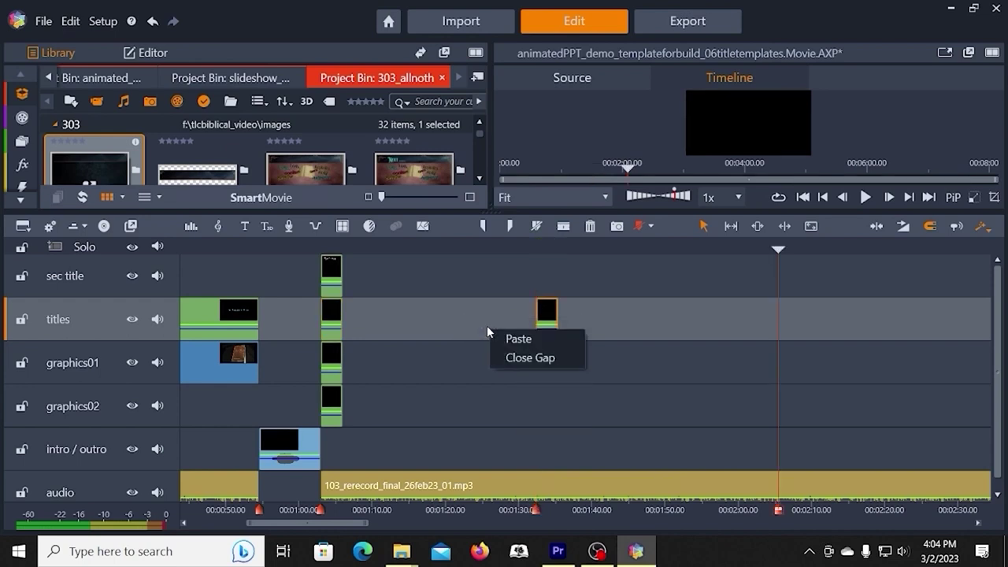
left_click(506, 337)
key("period")
right_click(504, 336)
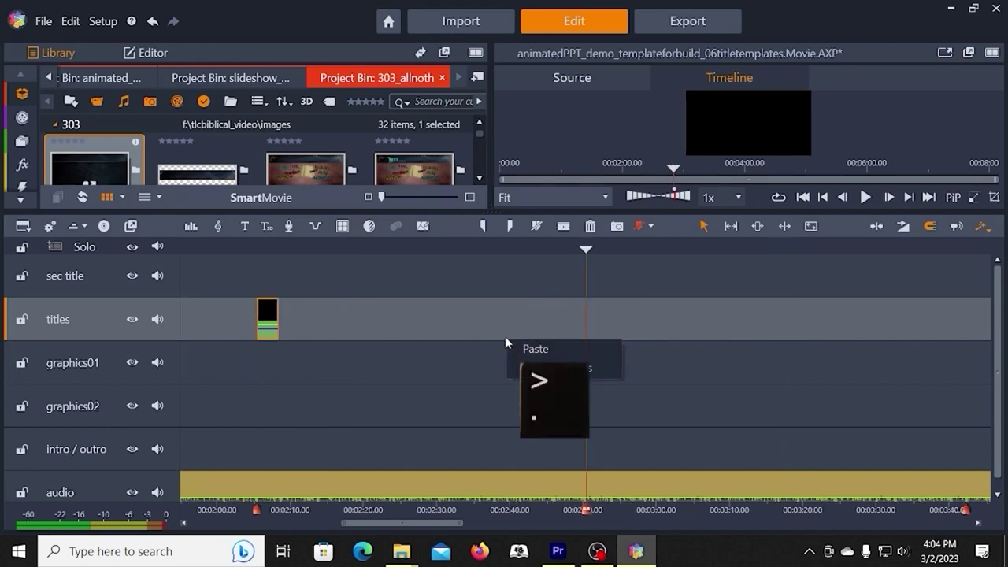
left_click(519, 350)
Step: Paste BlankTitle copies at the remaining markers on the titles track, out past 00:02:05
key("period")
right_click(514, 332)
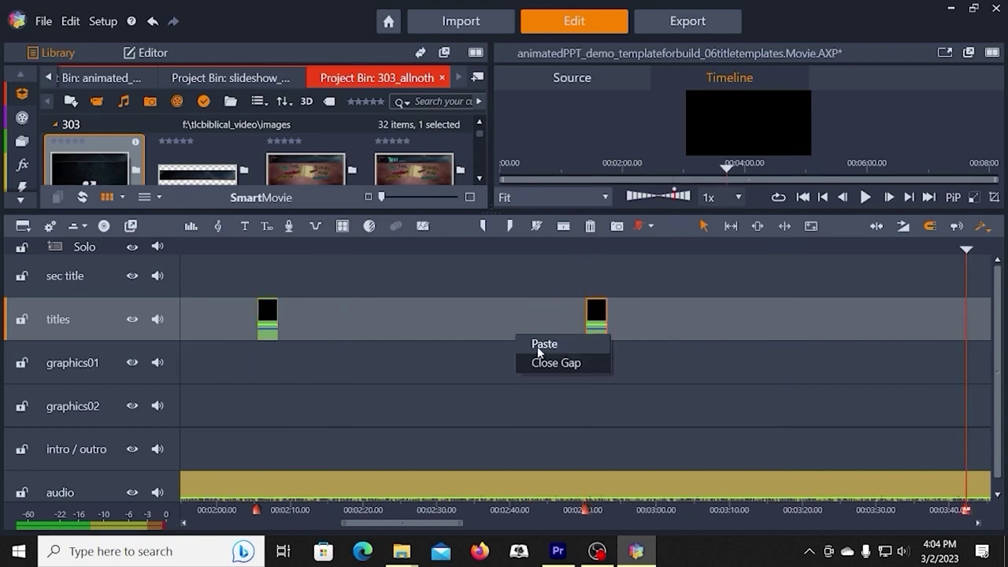
left_click(528, 343)
key("period")
right_click(531, 336)
left_click(559, 345)
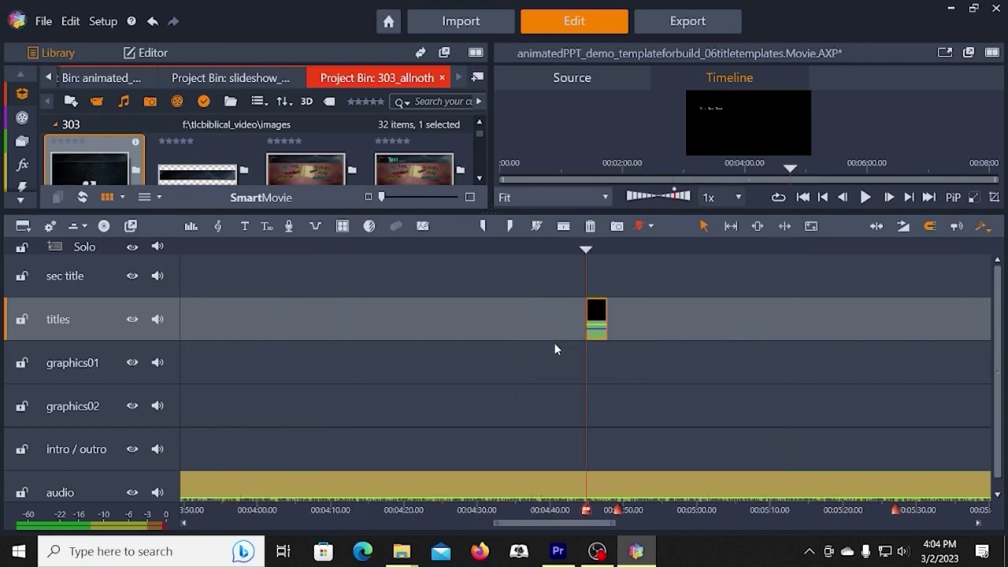
key("period")
key("period")
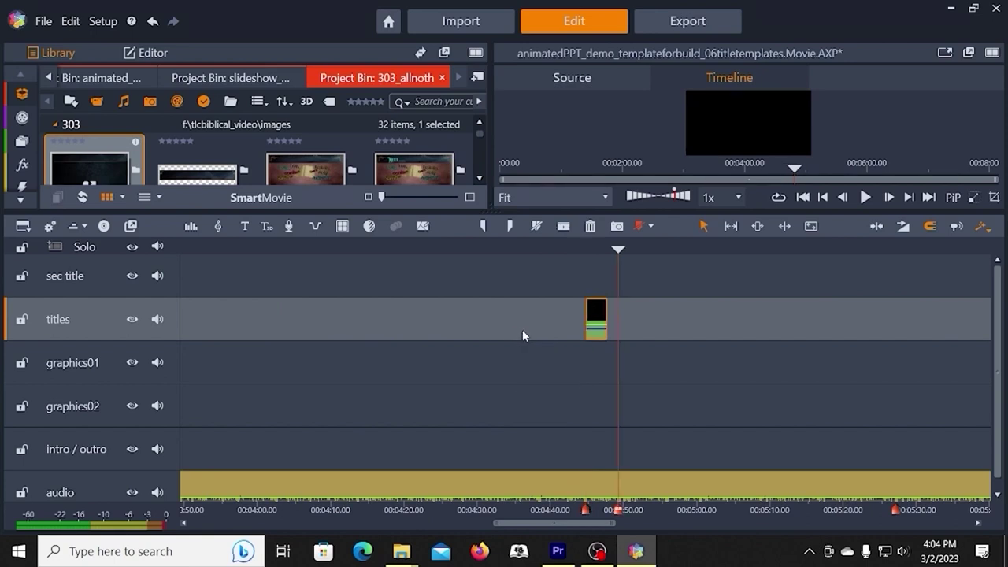
right_click(520, 330)
left_click(539, 339)
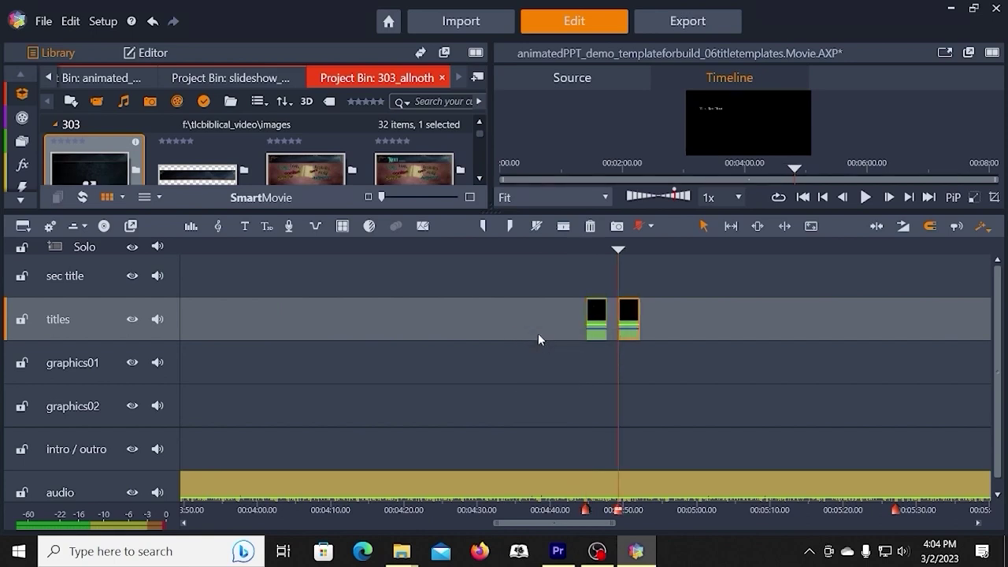
key("period")
left_click_drag(567, 523, 332, 537)
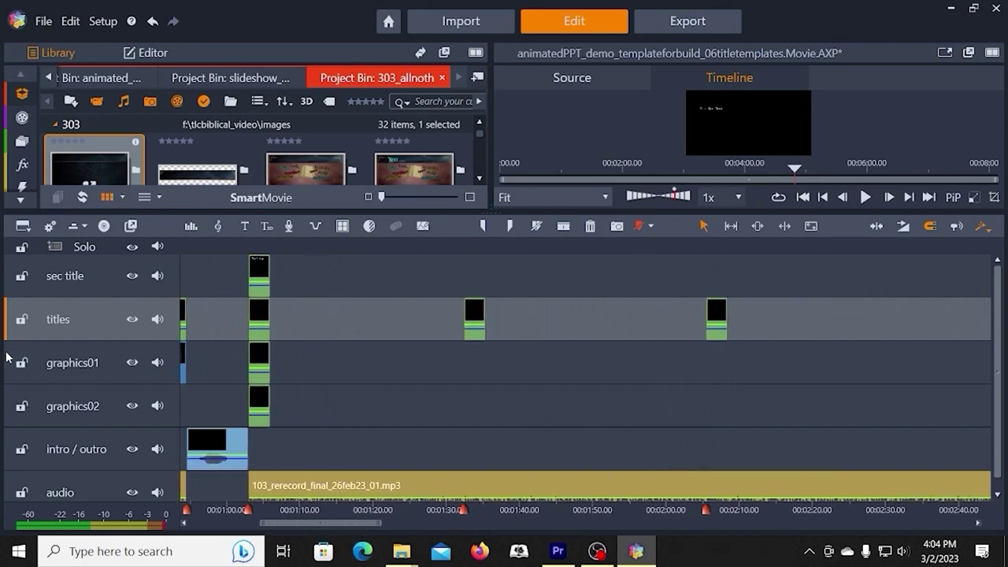
Step: Make graphics01 the active track and copy its BlankTitle clip
left_click(113, 349)
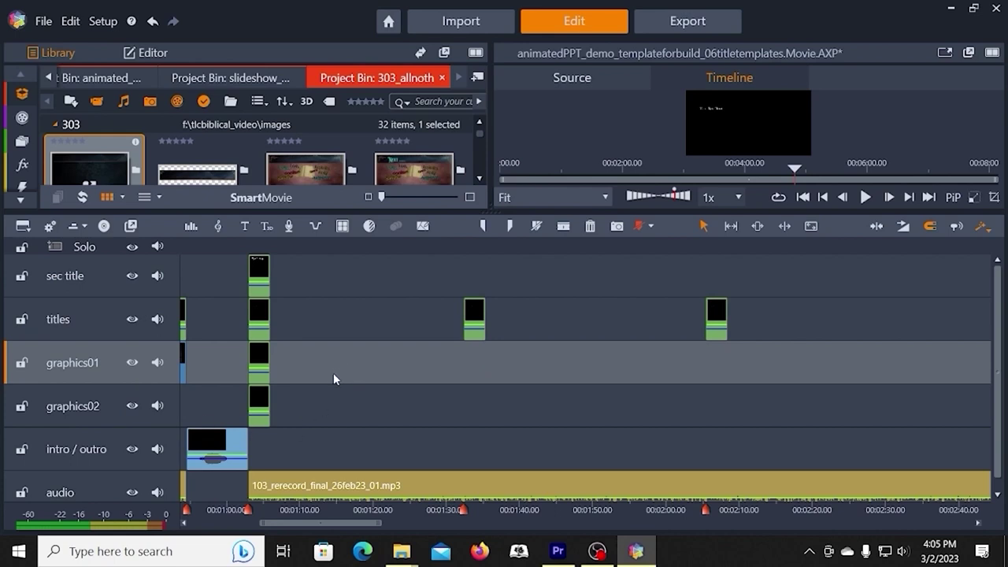
left_click(260, 358)
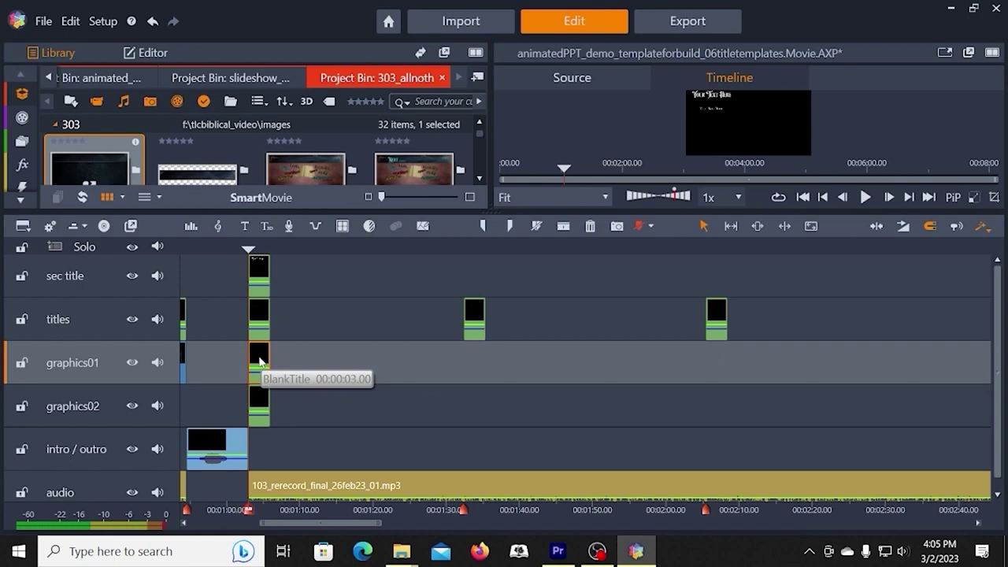
right_click(260, 360)
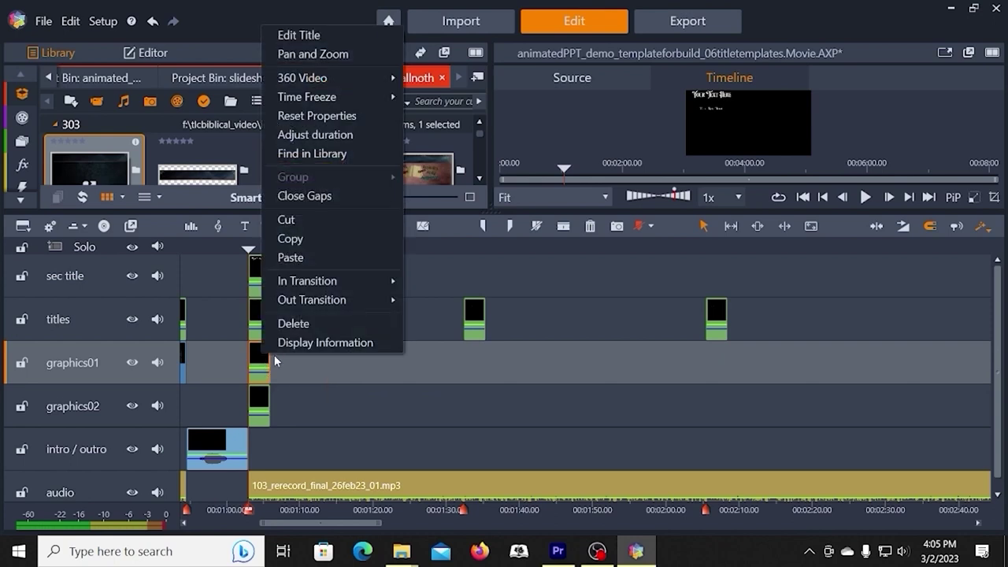
left_click(296, 252)
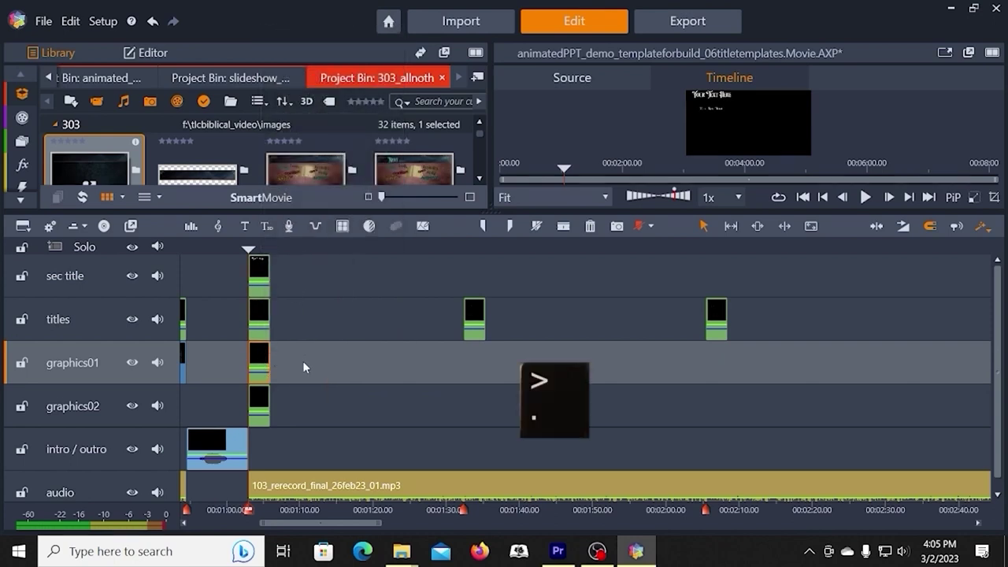
Step: Paste the placeholder clip onto graphics01 at the first several following markers
key("ctrl+Page_Down")
right_click(336, 354)
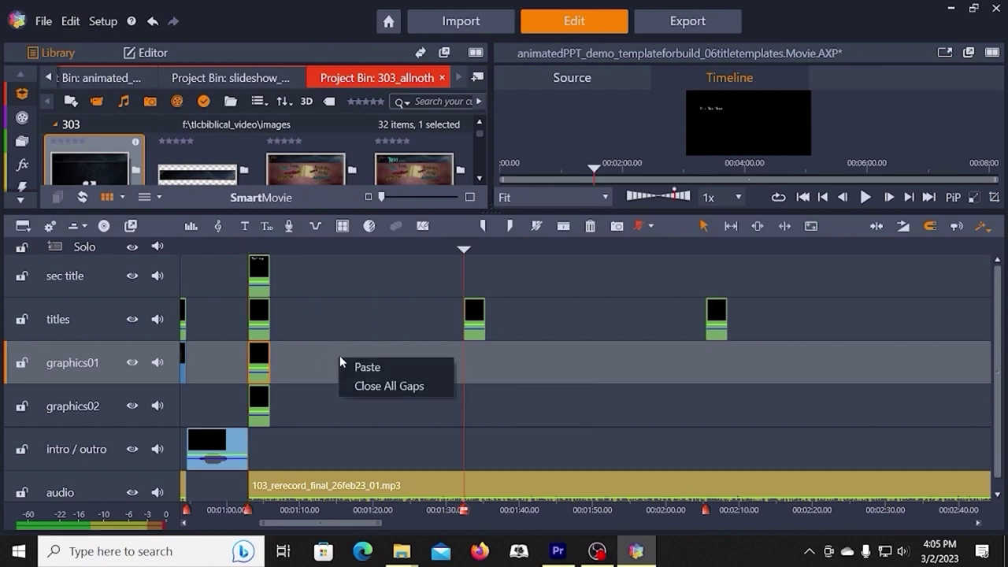
left_click(372, 365)
key("period")
right_click(373, 367)
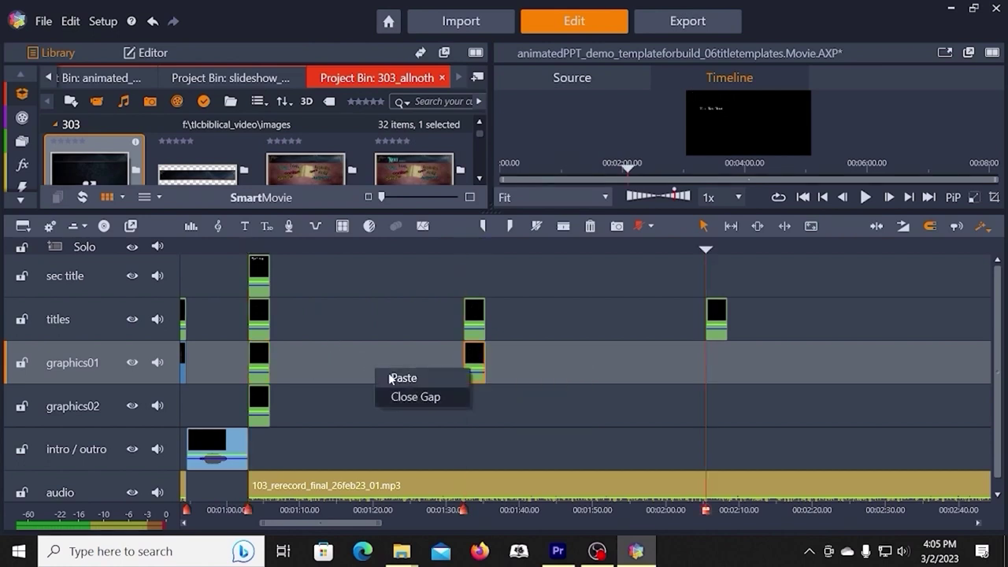
key("period")
right_click(383, 366)
left_click(405, 377)
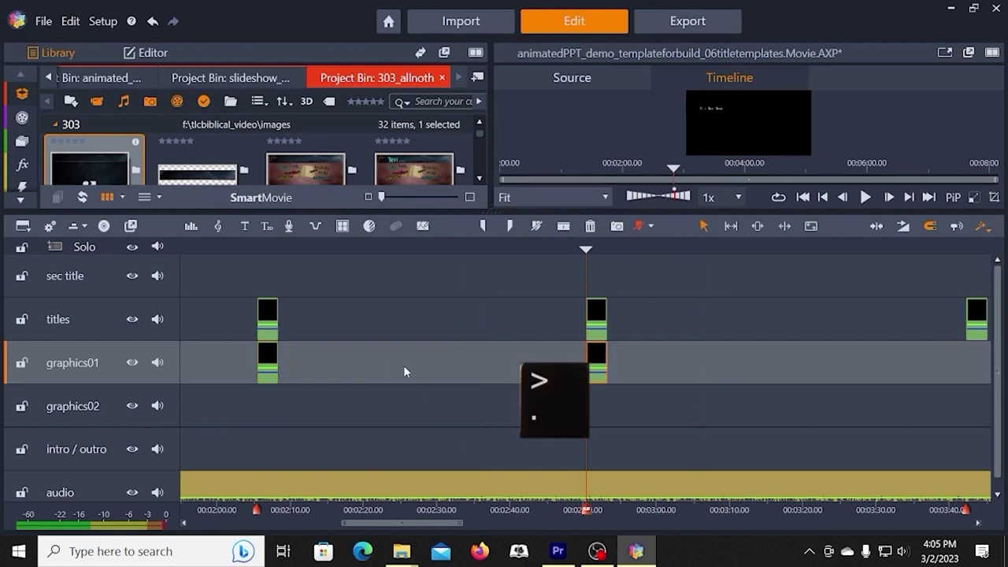
key("period")
right_click(402, 363)
left_click(418, 374)
Step: Paste the placeholder clip onto graphics01 at the remaining markers through about 00:05:30
key("period")
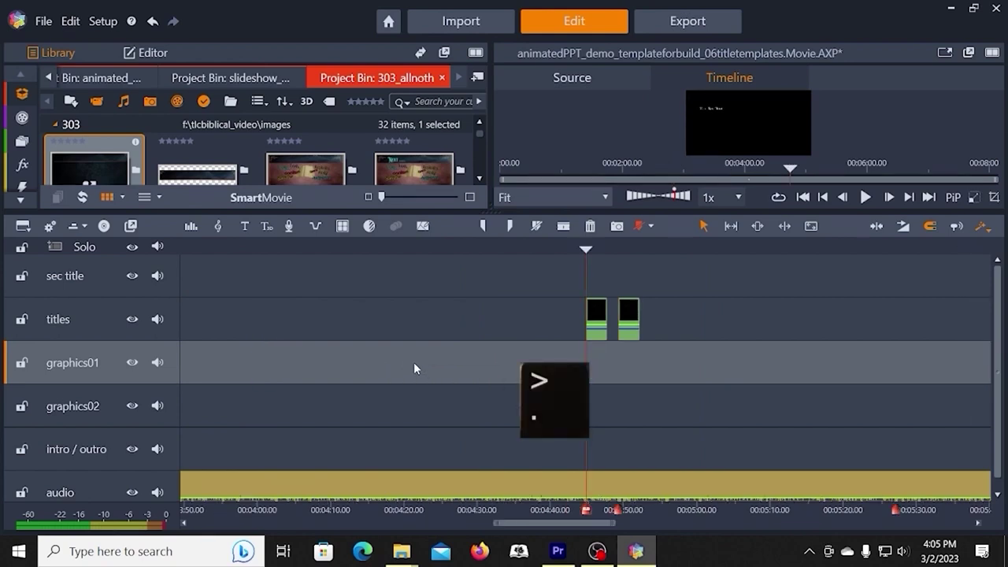
right_click(413, 362)
left_click(422, 373)
key("period")
right_click(426, 366)
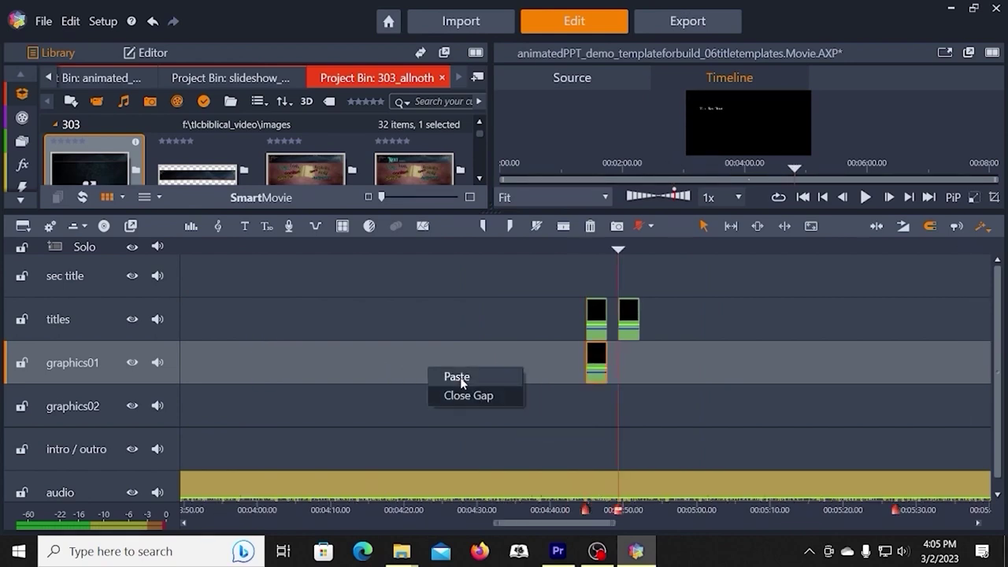
left_click(455, 377)
key("period")
right_click(435, 366)
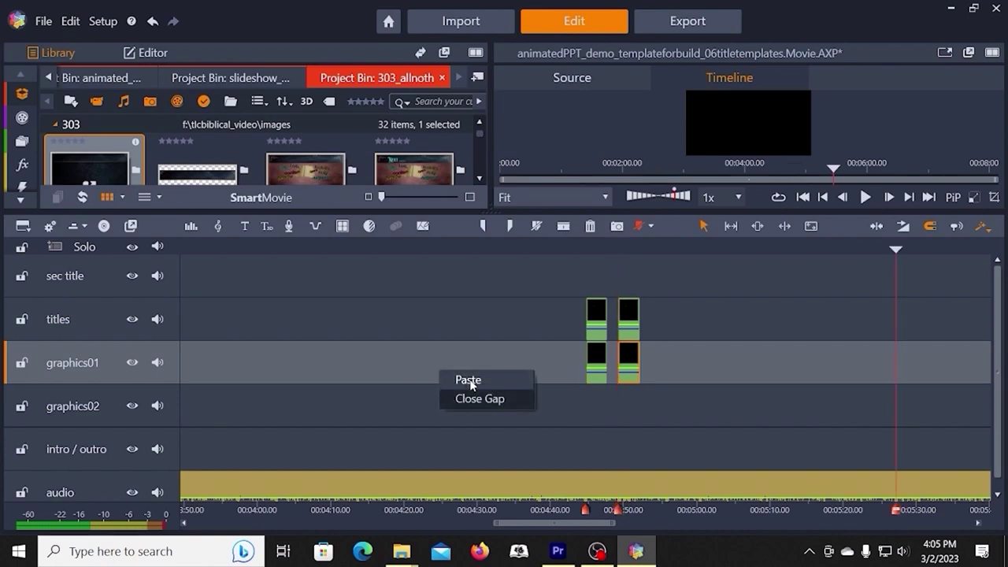
left_click(463, 377)
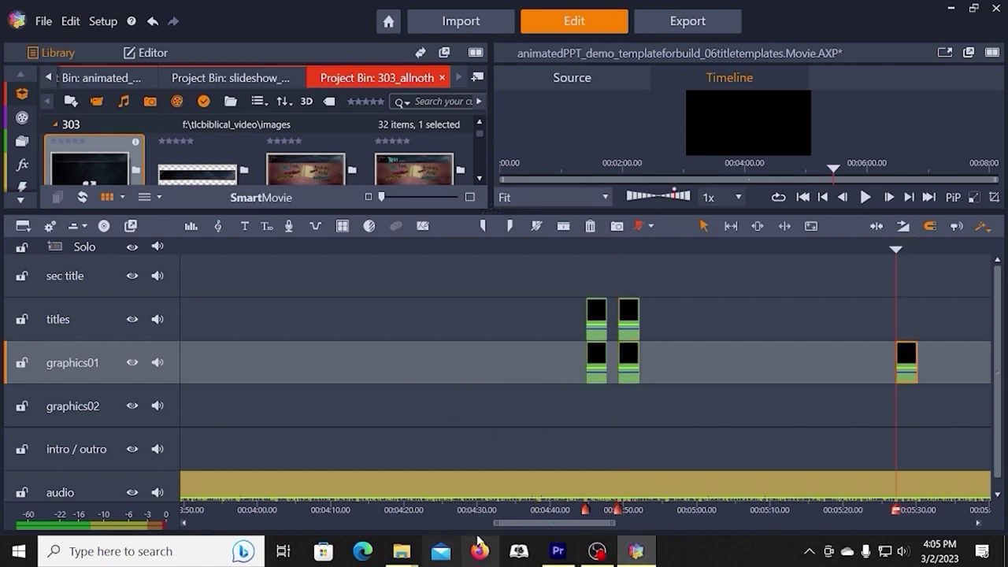
left_click_drag(519, 530, 263, 529)
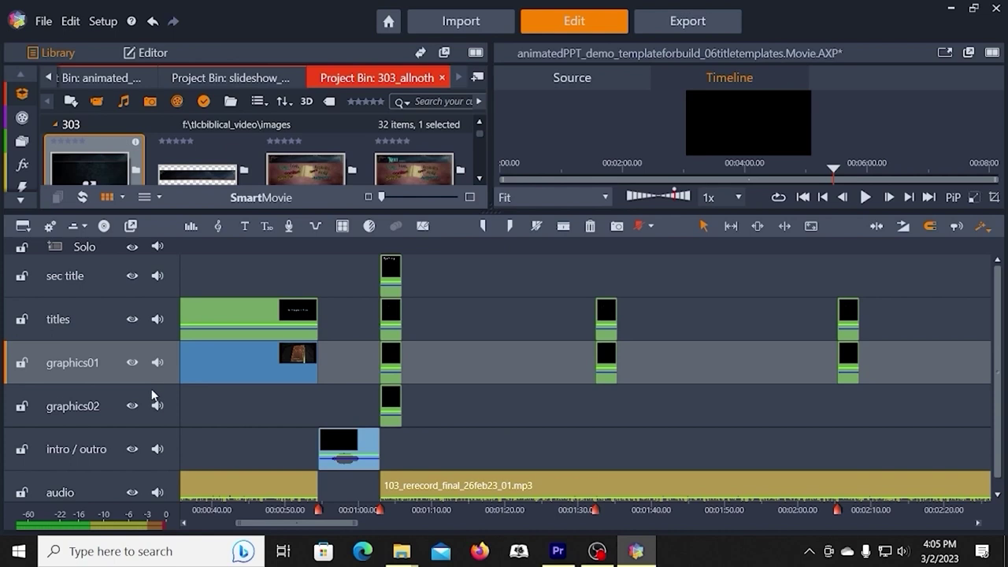
left_click(394, 406)
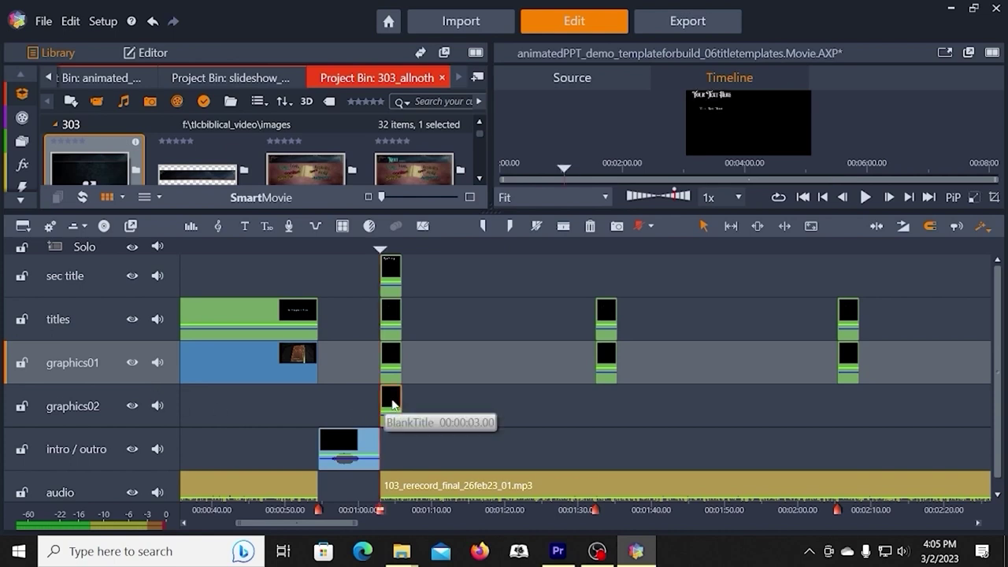
left_click(111, 404)
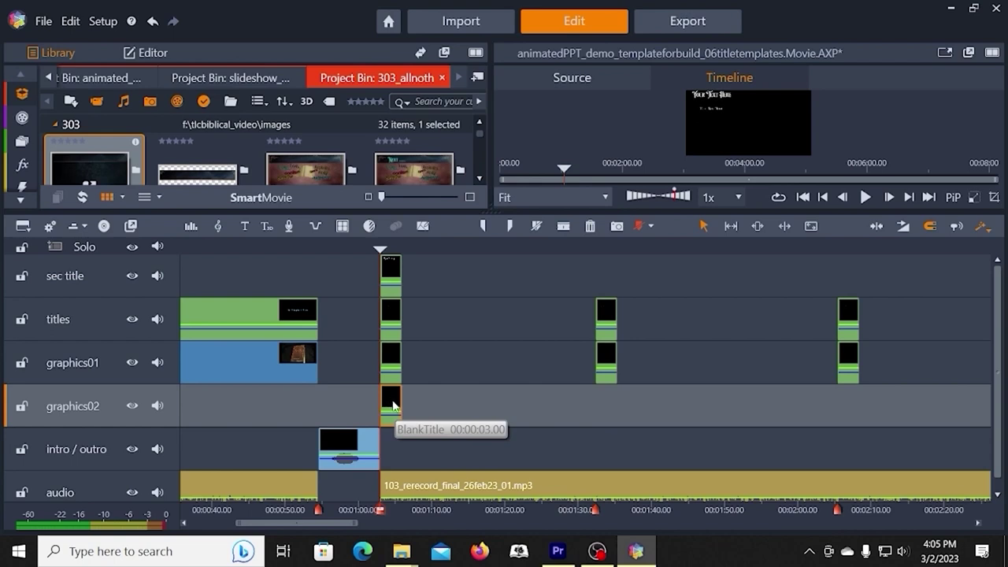
left_click_drag(392, 400, 850, 406)
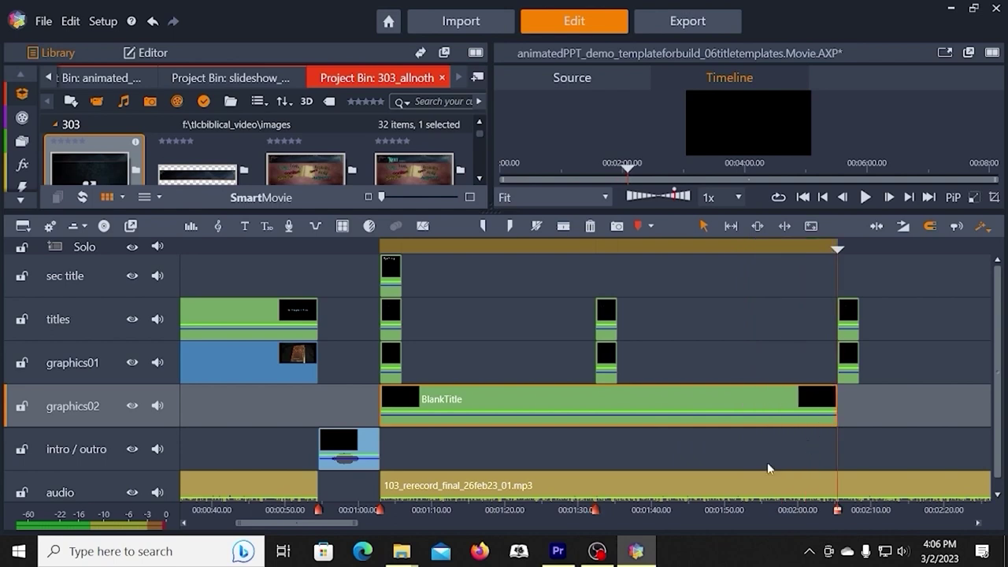
key("ctrl+z")
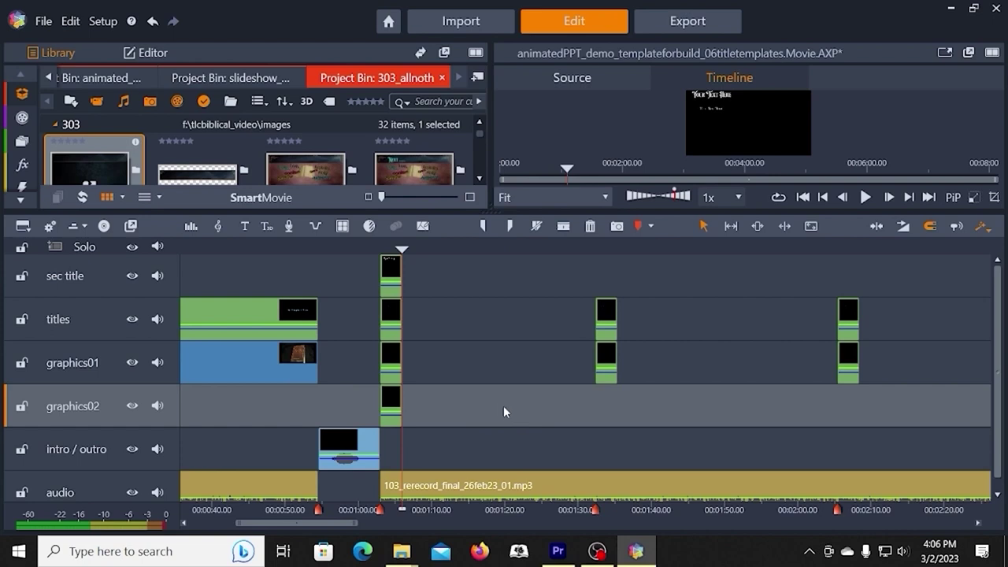
Step: Stretch the first titles-track BlankTitle clips so each reaches the next marker
left_click(339, 246)
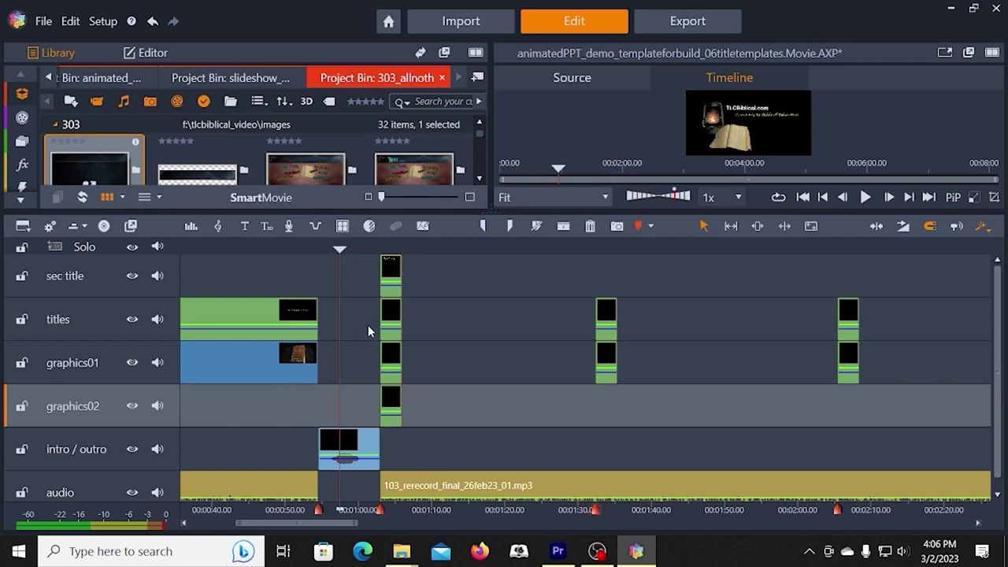
mouse_move(392, 312)
left_mouse_down()
mouse_move(593, 335)
mouse_move(583, 337)
left_mouse_up()
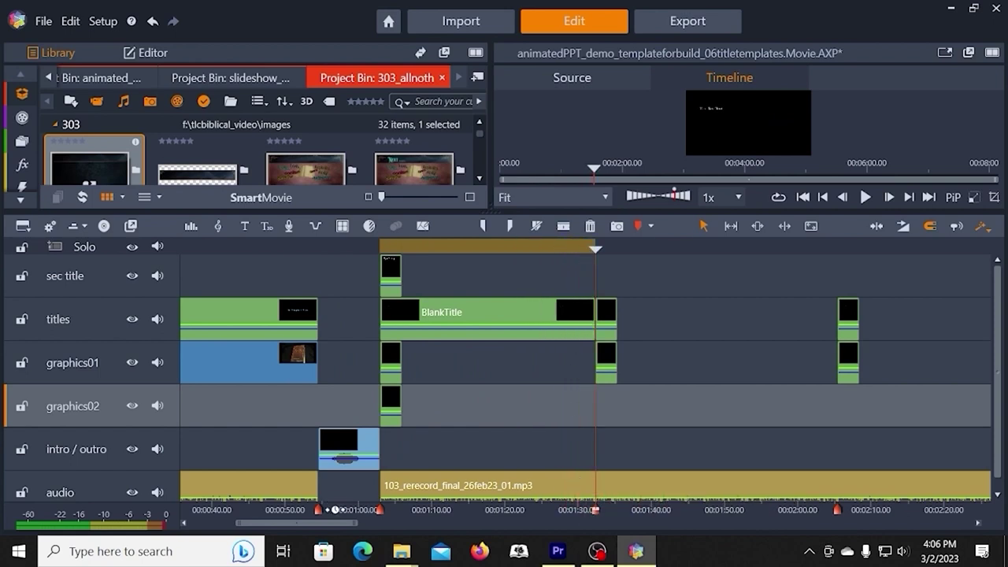
left_click_drag(338, 527, 391, 527)
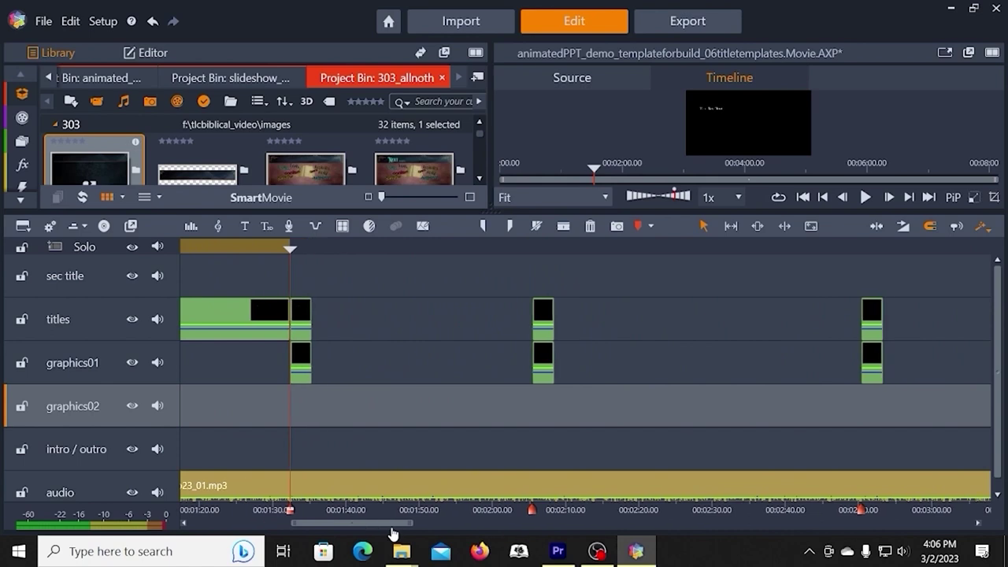
left_click(319, 318)
left_click_drag(319, 318, 537, 343)
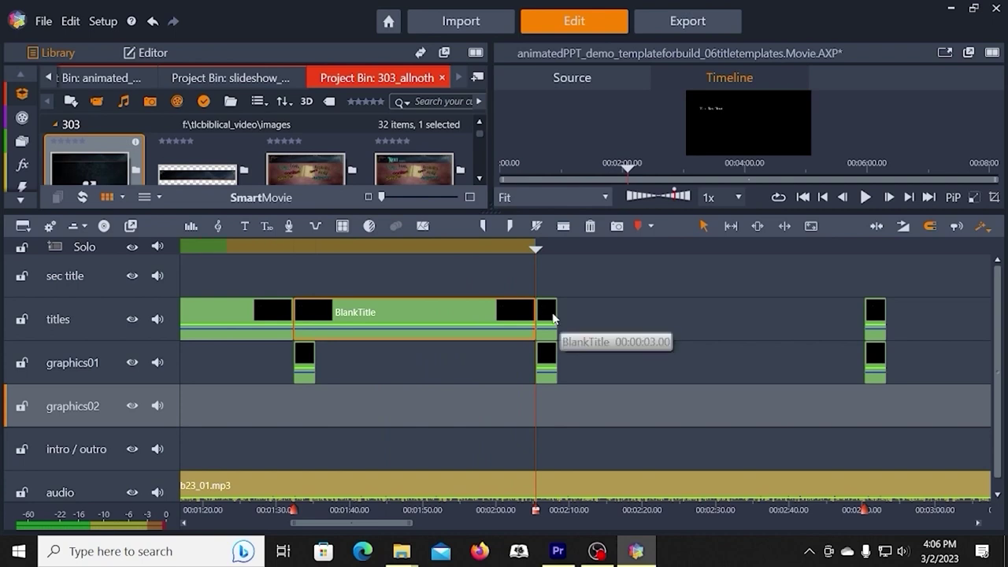
Step: Extend the later titles-track BlankTitle clips to their next markers, the last ending near 00:03:47
left_click_drag(549, 313, 864, 331)
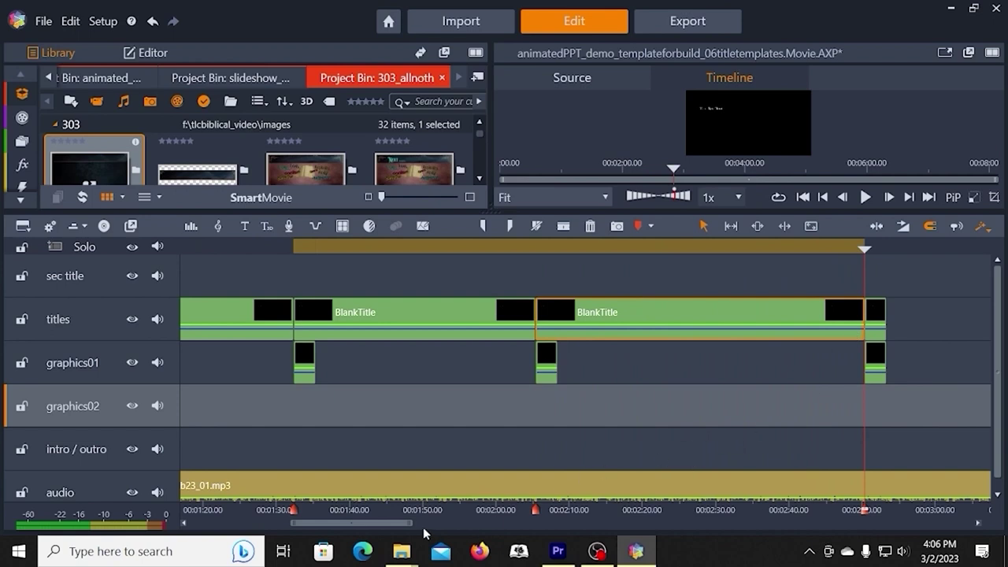
left_click_drag(387, 524, 451, 536)
scroll(416, 375, "right", 5)
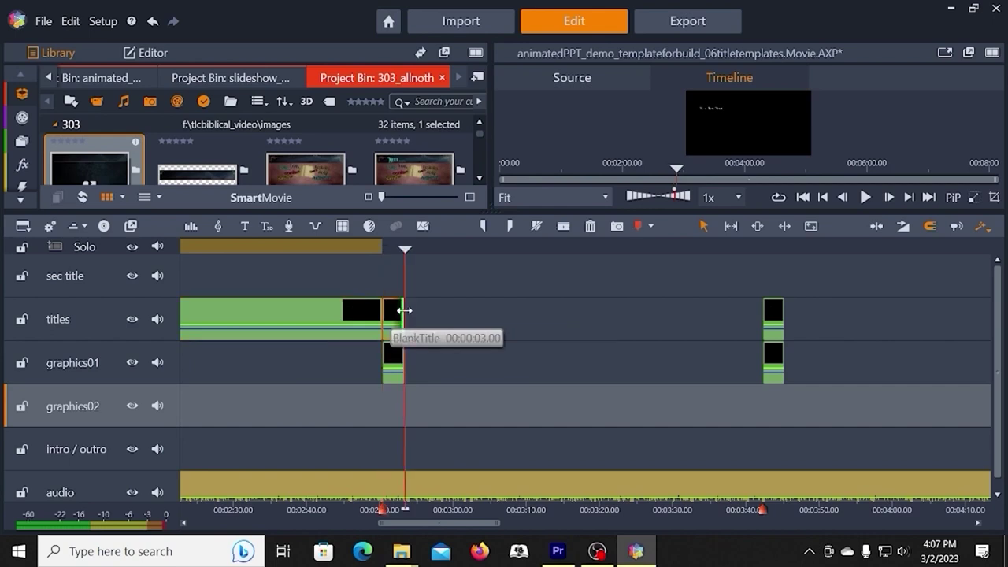
left_click_drag(400, 311, 751, 337)
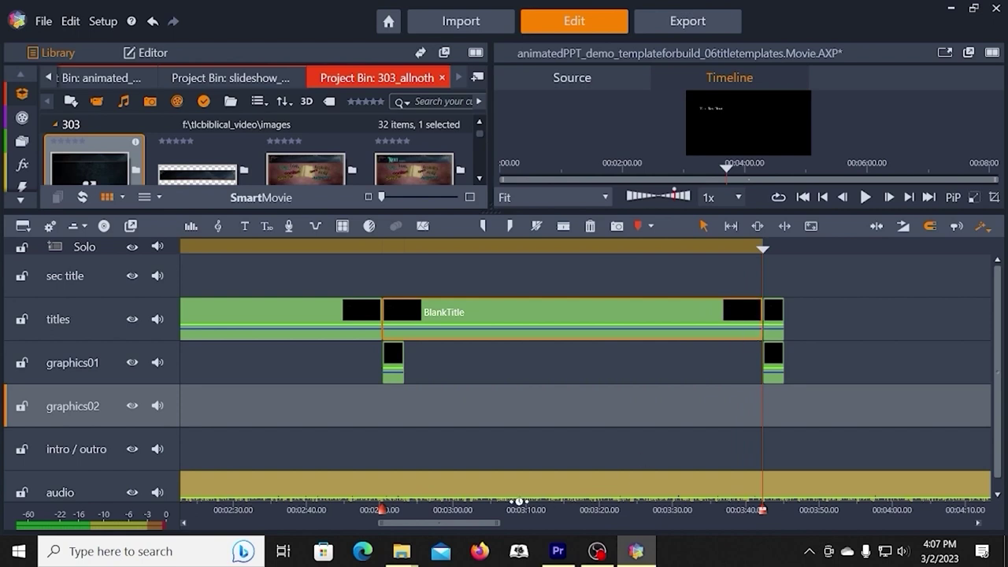
left_click_drag(490, 530, 356, 529)
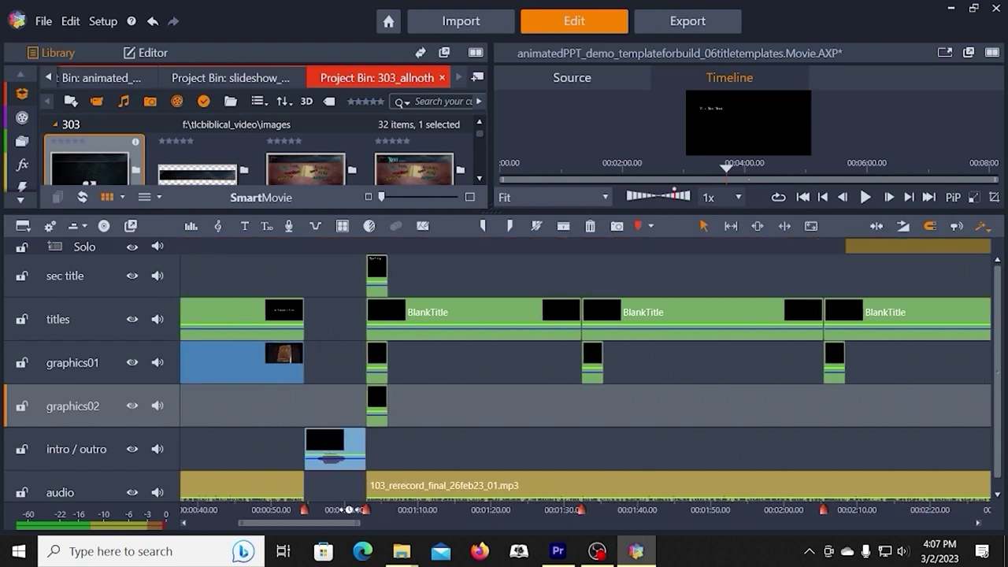
Step: Stretch the first graphics01 BlankTitle clip to the next marker and select the following small clip
left_click(379, 356)
left_click_drag(378, 356, 582, 369)
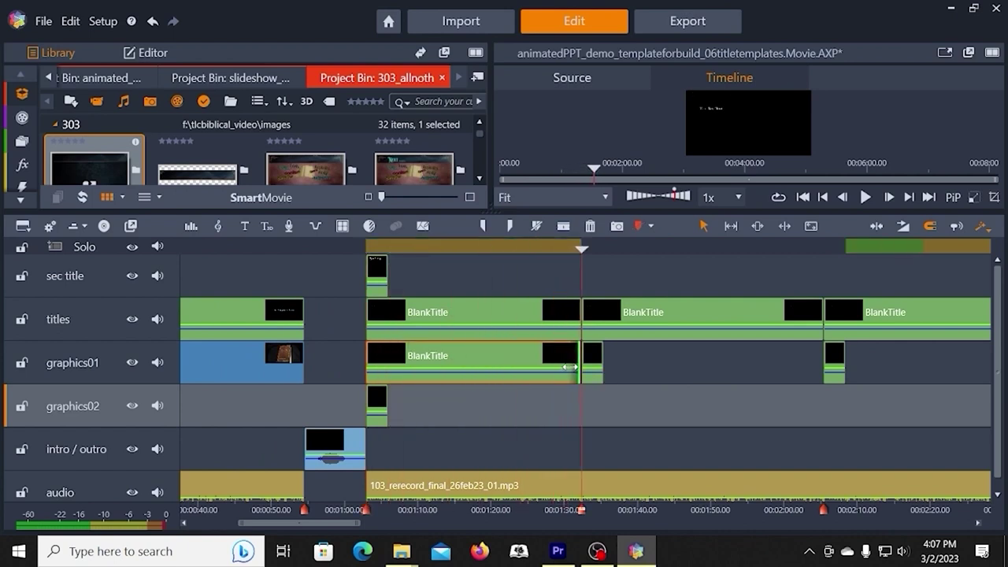
left_click(592, 358)
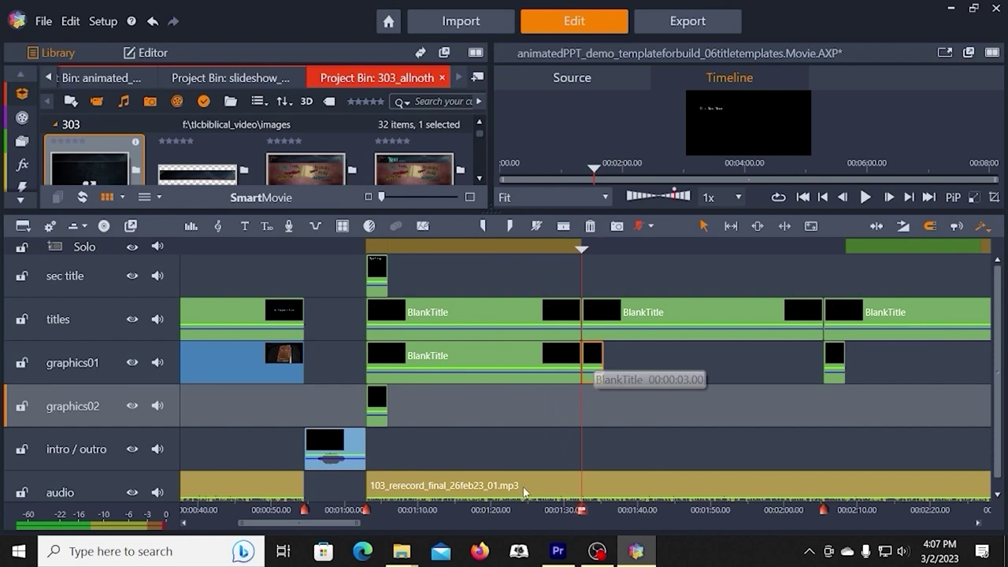
left_click_drag(334, 529, 379, 530)
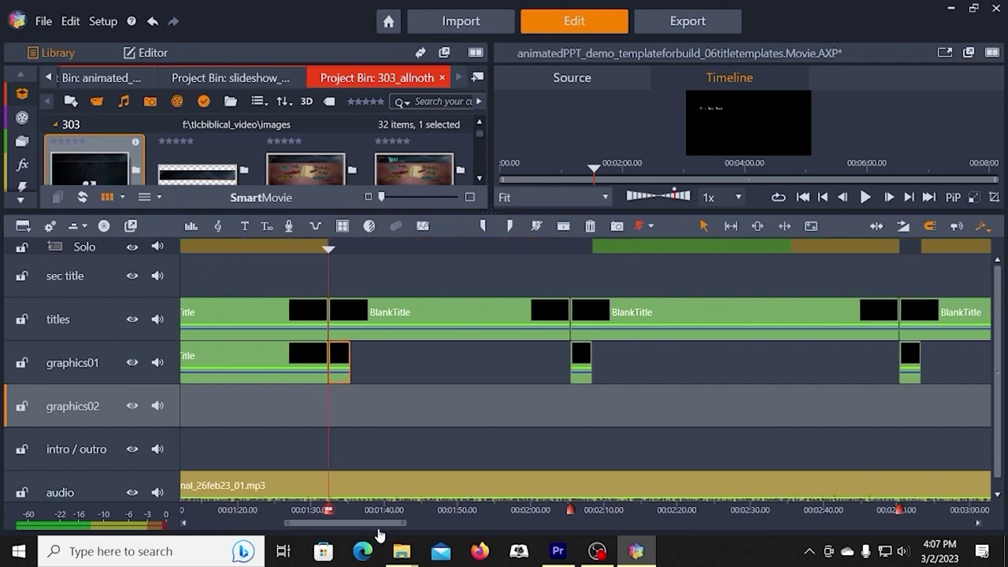
left_click(558, 385)
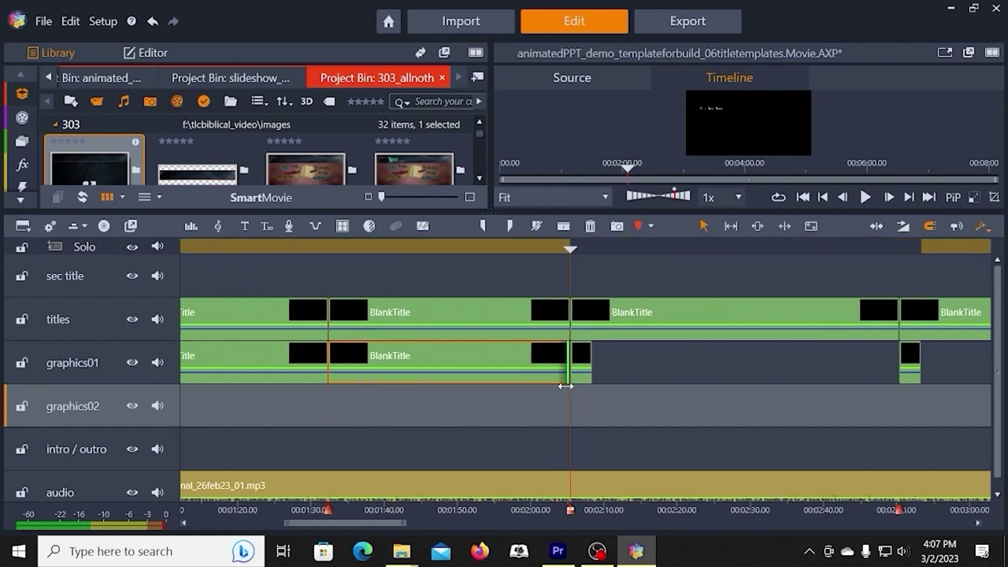